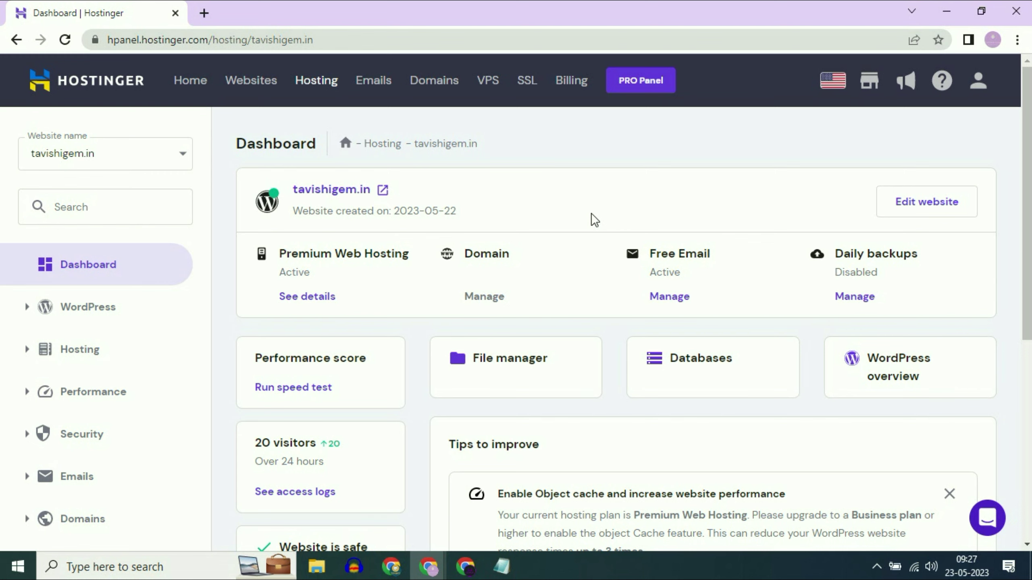
- Add a new website from the website list, skipping the survey to create an empty site
{"action": "left_click", "coordinate": [183, 155]}
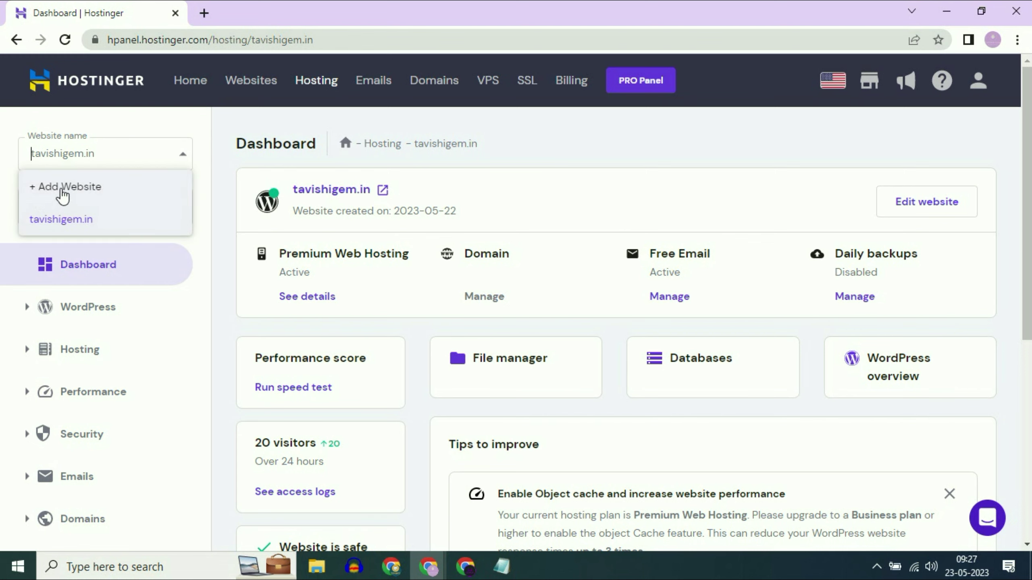
{"action": "left_click", "coordinate": [64, 192]}
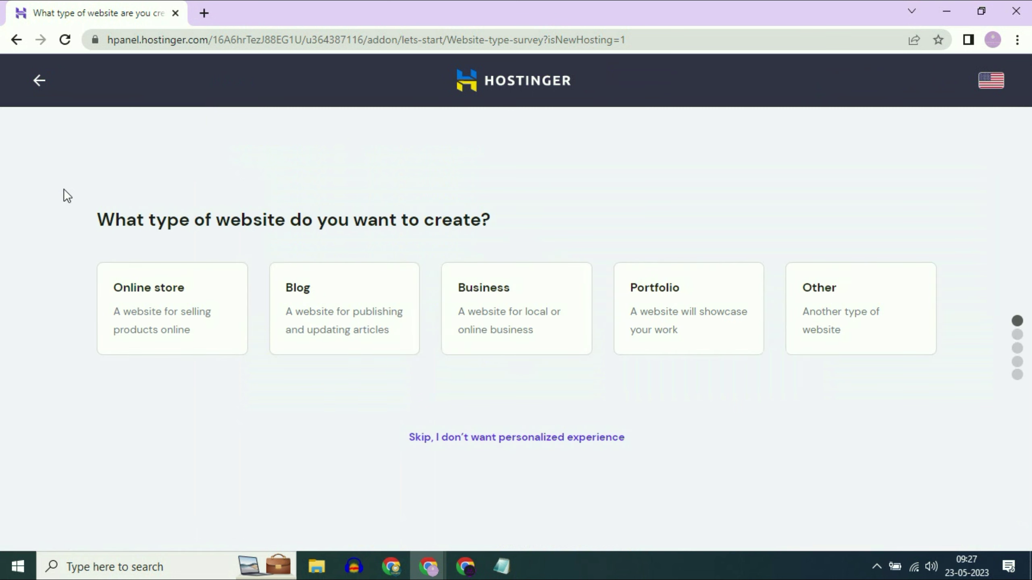
{"action": "left_click", "coordinate": [494, 437]}
{"action": "left_click", "coordinate": [479, 485]}
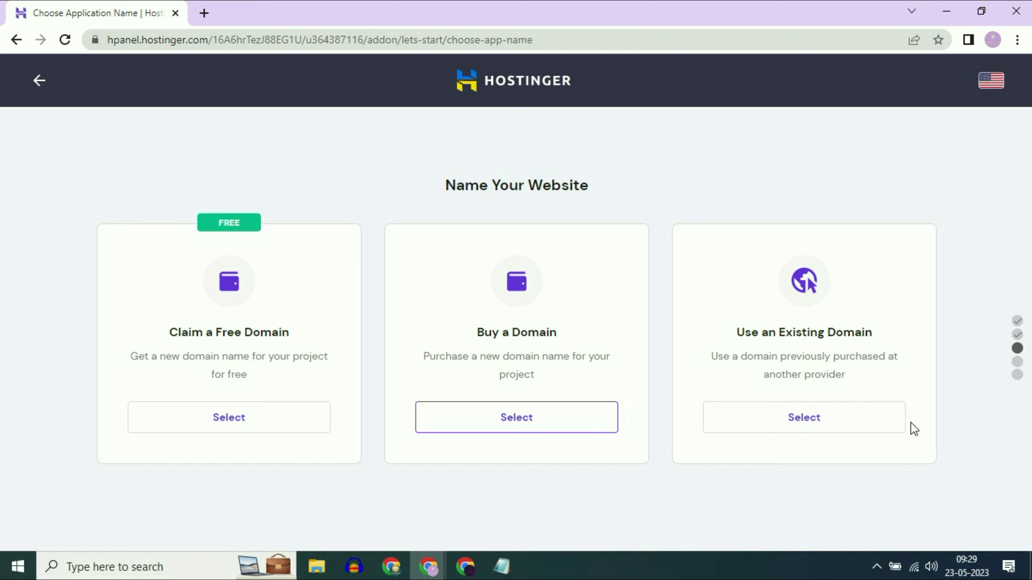
- Select Use an Existing Domain and focus its empty domain name field
{"action": "left_click", "coordinate": [849, 424]}
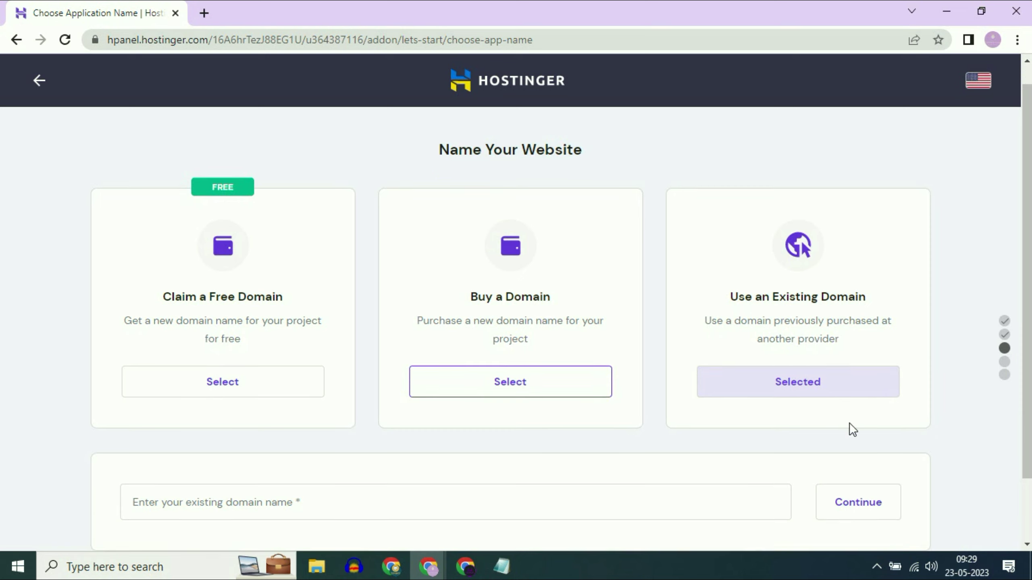
{"action": "scroll", "coordinate": [798, 392], "scroll_direction": "down", "scroll_amount": 1}
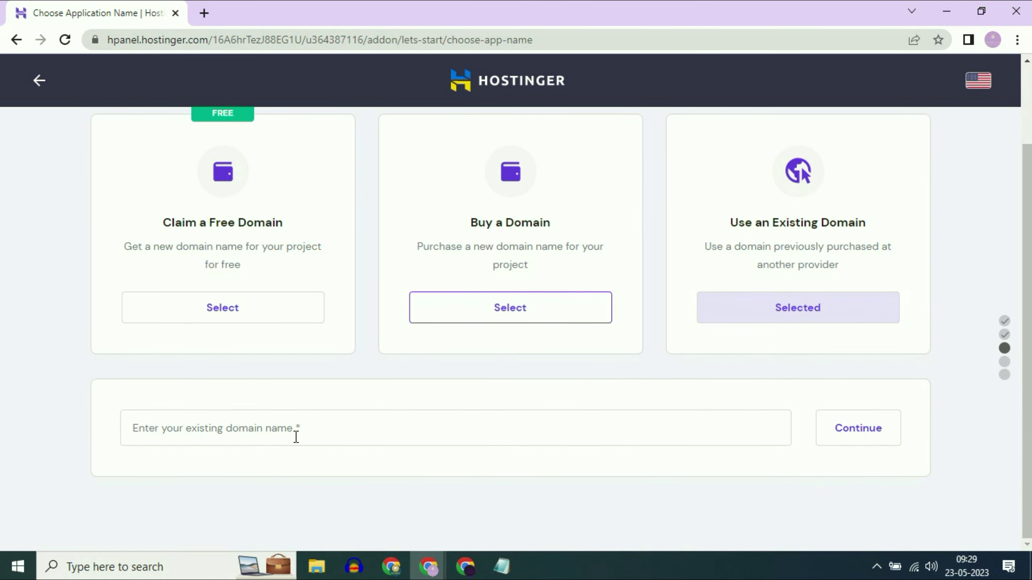
{"action": "left_click", "coordinate": [289, 430]}
{"action": "left_click", "coordinate": [369, 395]}
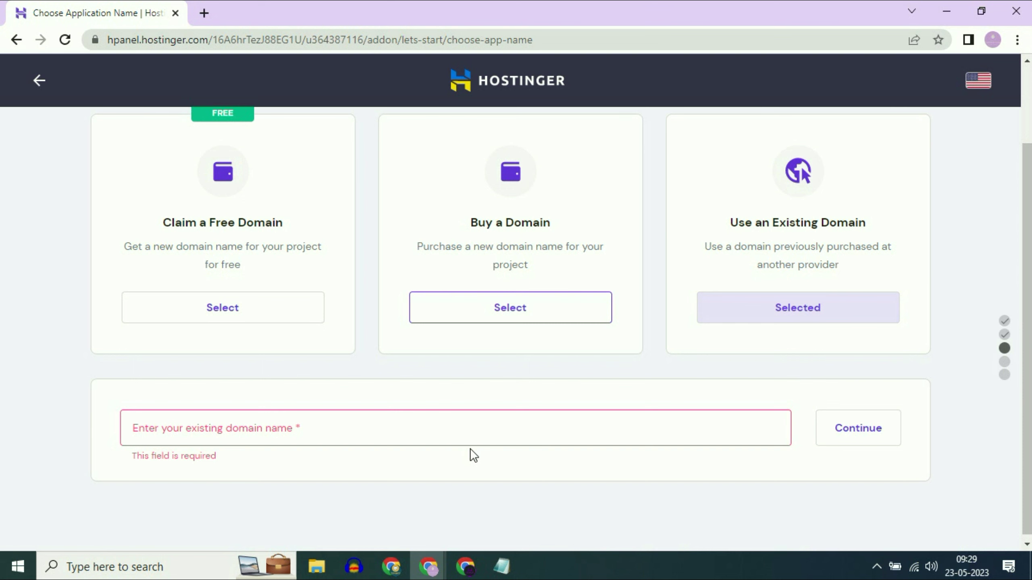
- Copy healthyandcaring.com from the Domains list in GoDaddy's My Products page
{"action": "mouse_move", "coordinate": [392, 566]}
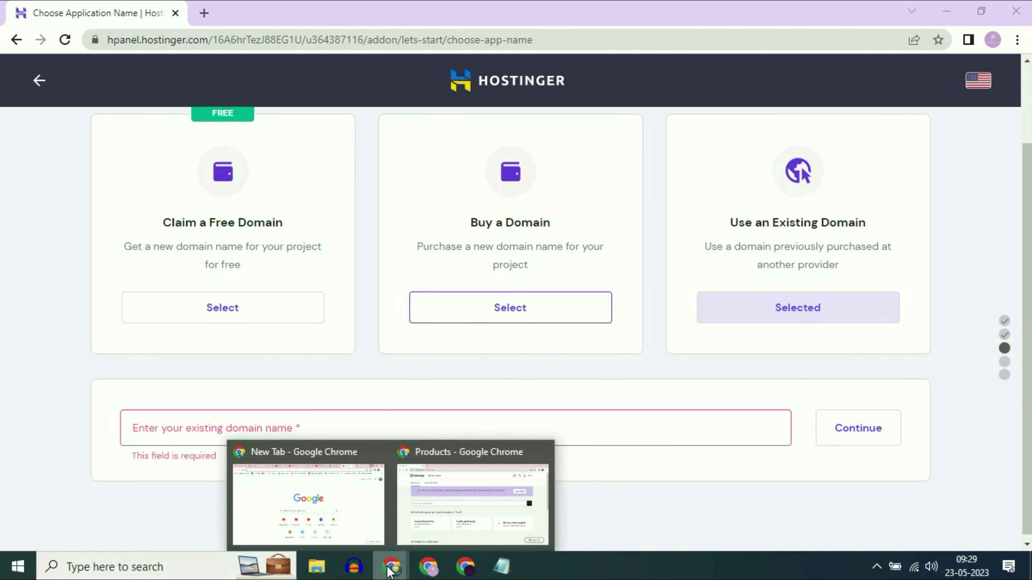
{"action": "left_click", "coordinate": [458, 526]}
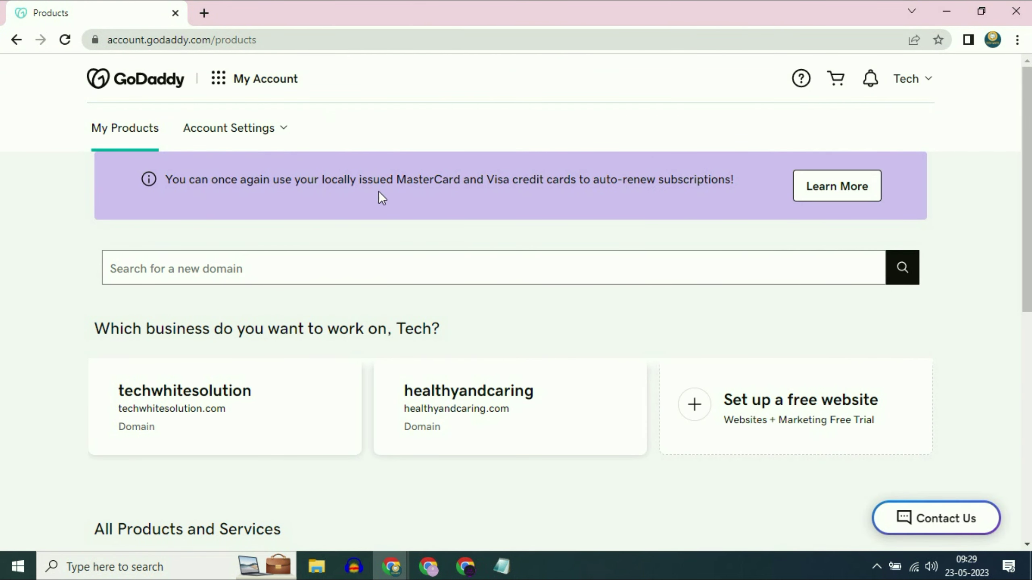
{"action": "scroll", "coordinate": [474, 268], "scroll_direction": "down", "scroll_amount": 10}
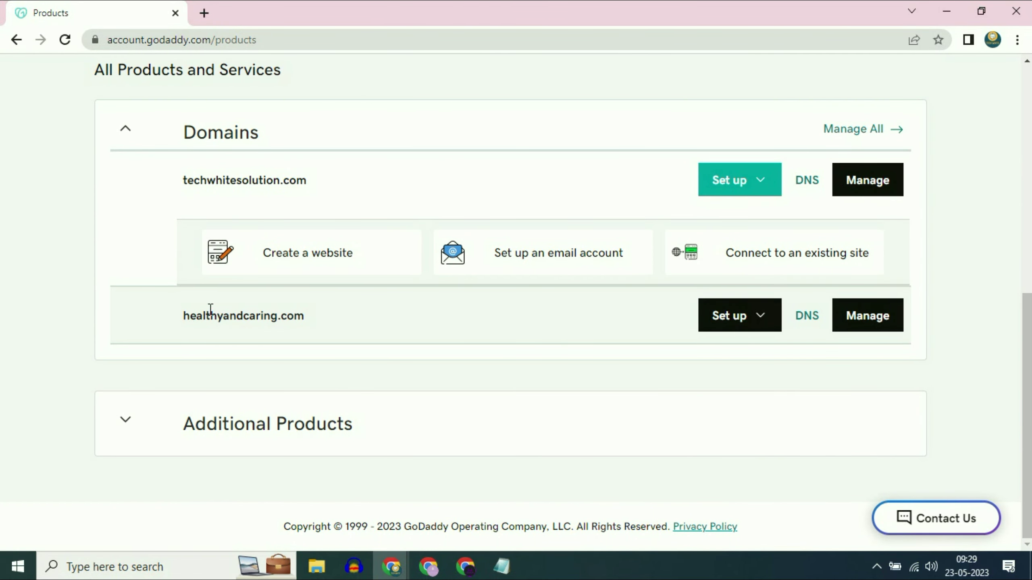
{"action": "double_click", "coordinate": [223, 320]}
{"action": "left_click", "coordinate": [222, 320]}
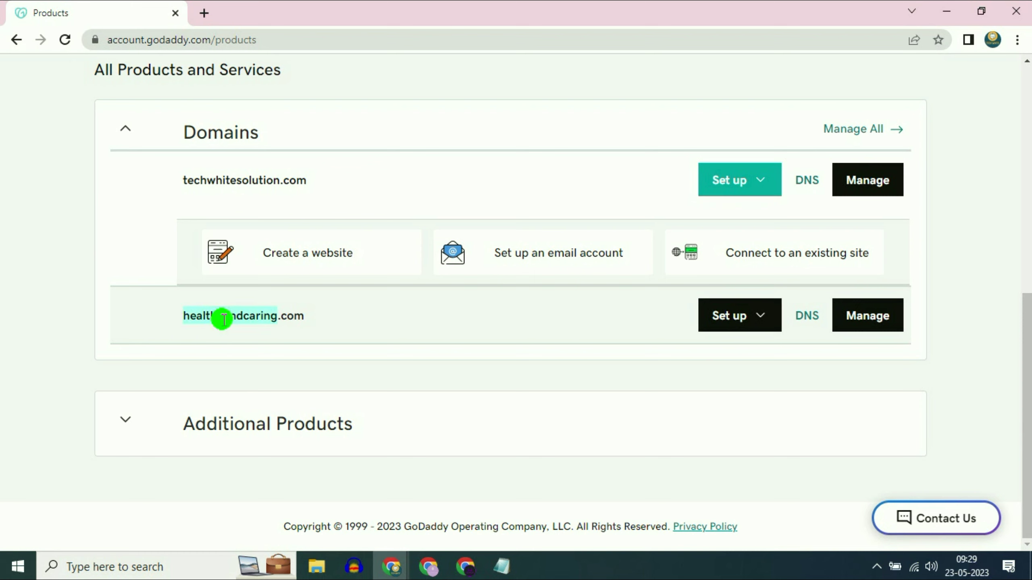
{"action": "right_click", "coordinate": [222, 321]}
{"action": "left_click", "coordinate": [248, 333]}
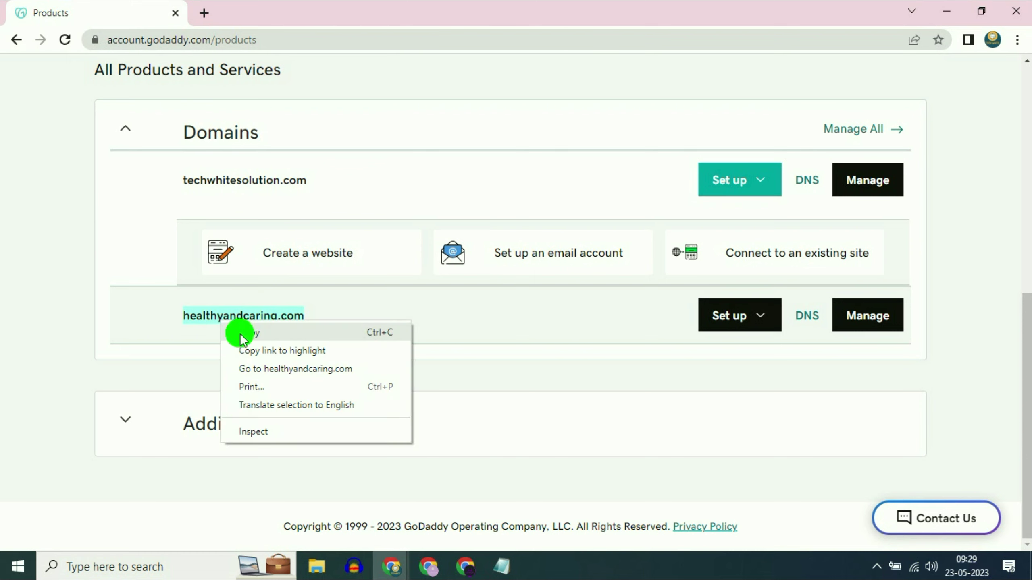
- Paste healthyandcaring.com into Hostinger's existing-domain field and continue to the summary
{"action": "mouse_move", "coordinate": [432, 570]}
{"action": "left_click", "coordinate": [509, 507]}
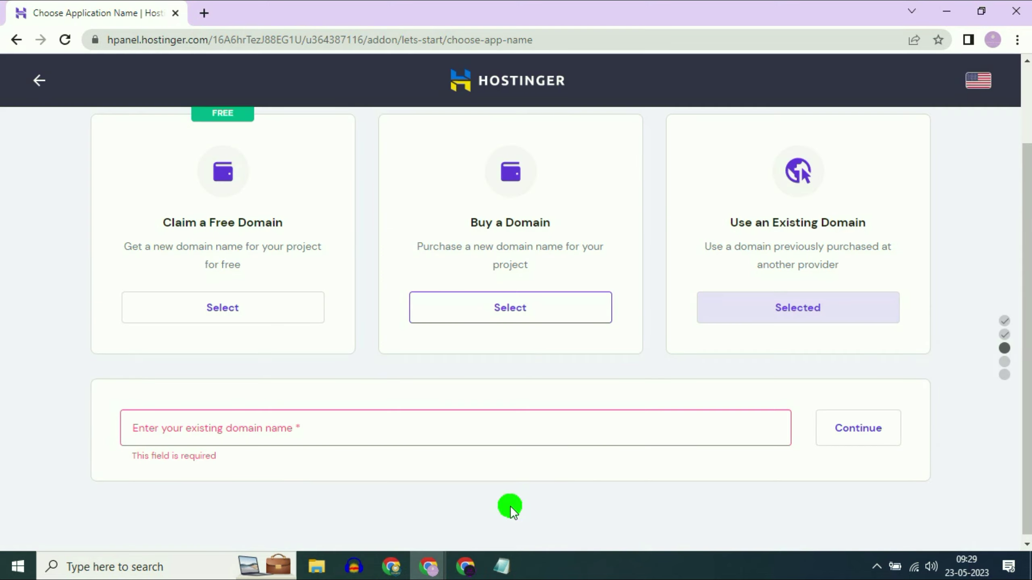
{"action": "left_click", "coordinate": [245, 429]}
{"action": "right_click", "coordinate": [246, 427]}
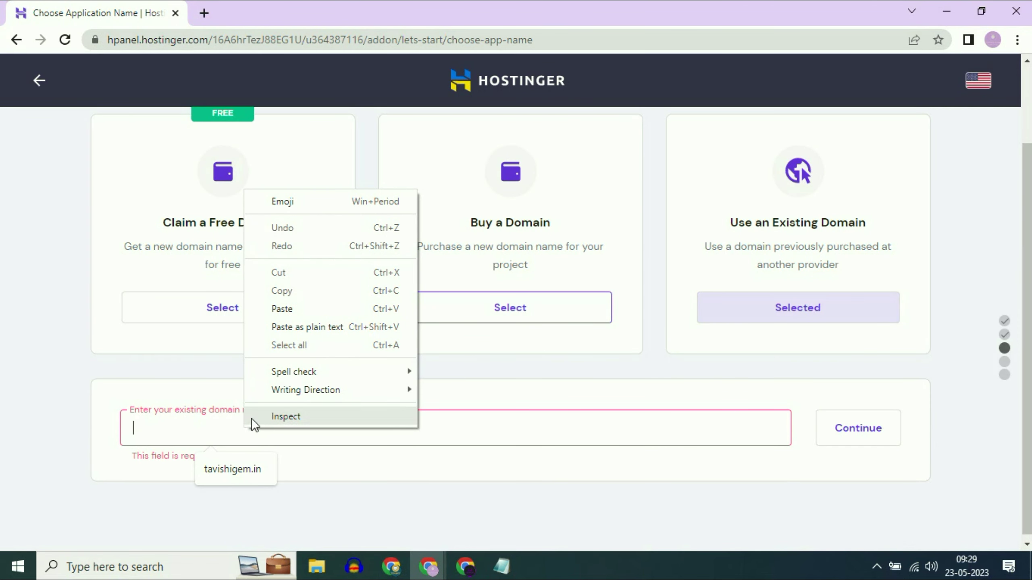
{"action": "left_click", "coordinate": [277, 325]}
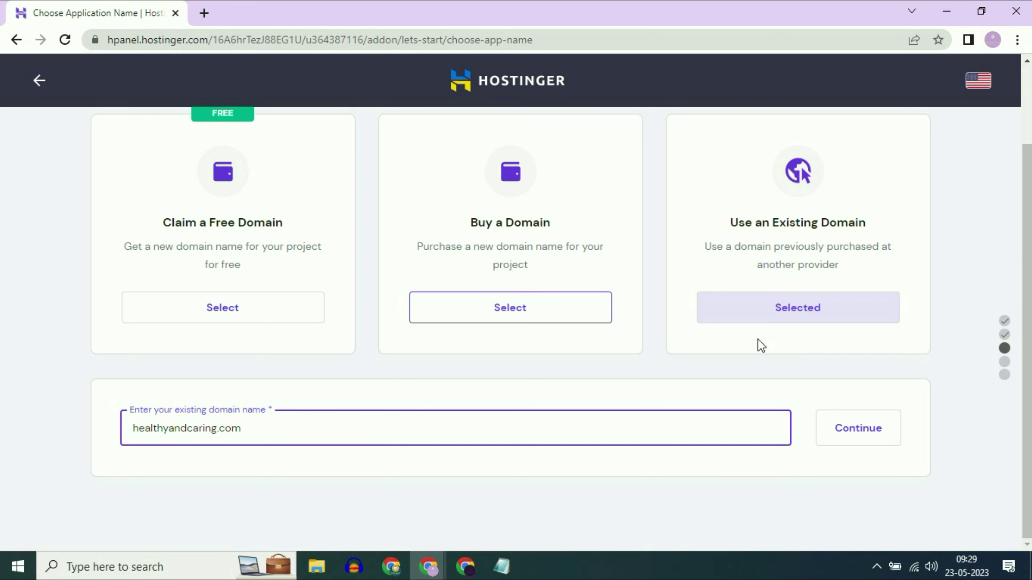
{"action": "left_click", "coordinate": [863, 429]}
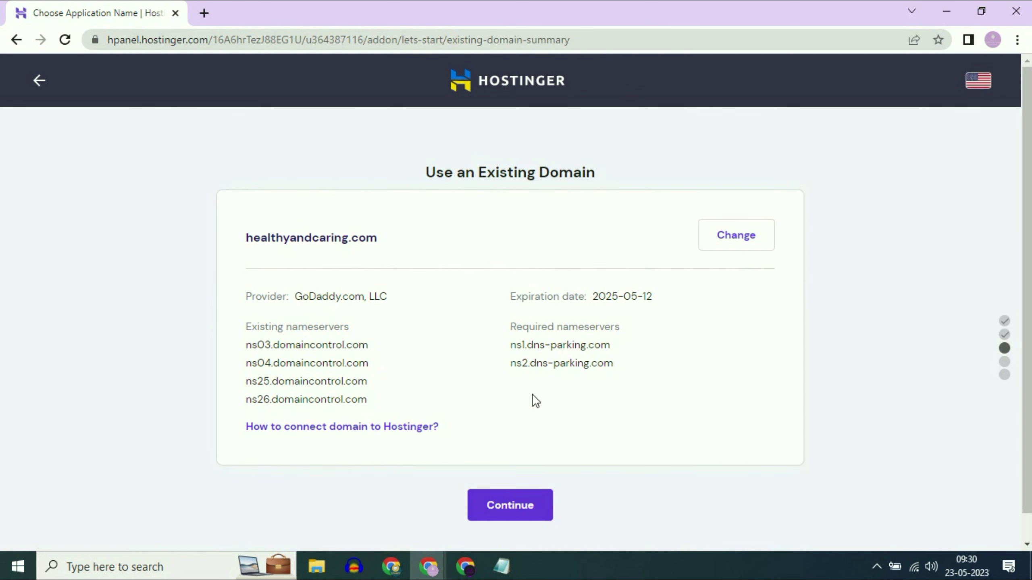
- Copy ns1.dns-parking.com from the Required nameservers list in Hostinger's summary
{"action": "left_click_drag", "start_coordinate": [507, 345], "coordinate": [611, 363]}
{"action": "left_click", "coordinate": [556, 345]}
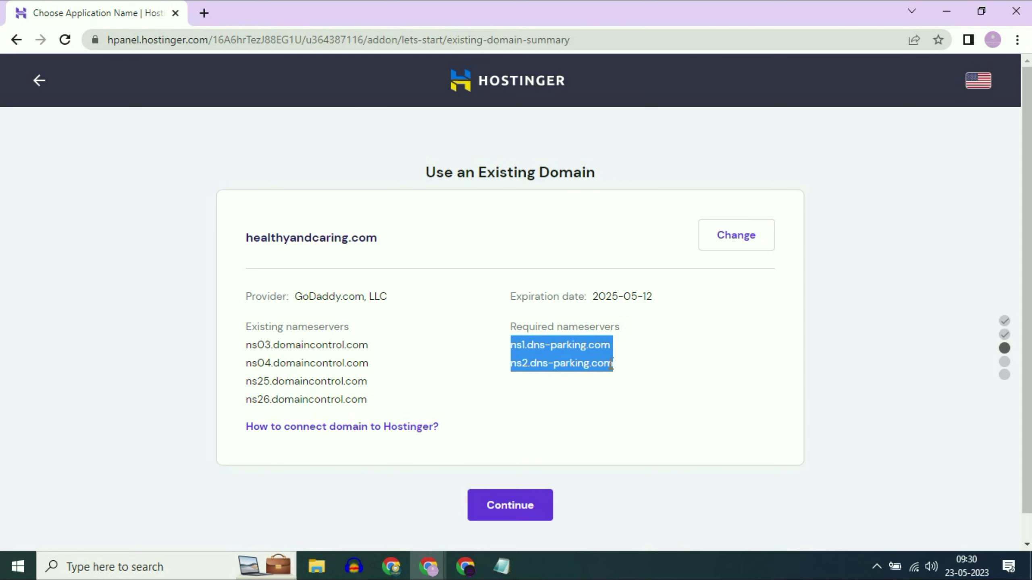
{"action": "left_click", "coordinate": [589, 346]}
{"action": "left_click", "coordinate": [557, 347]}
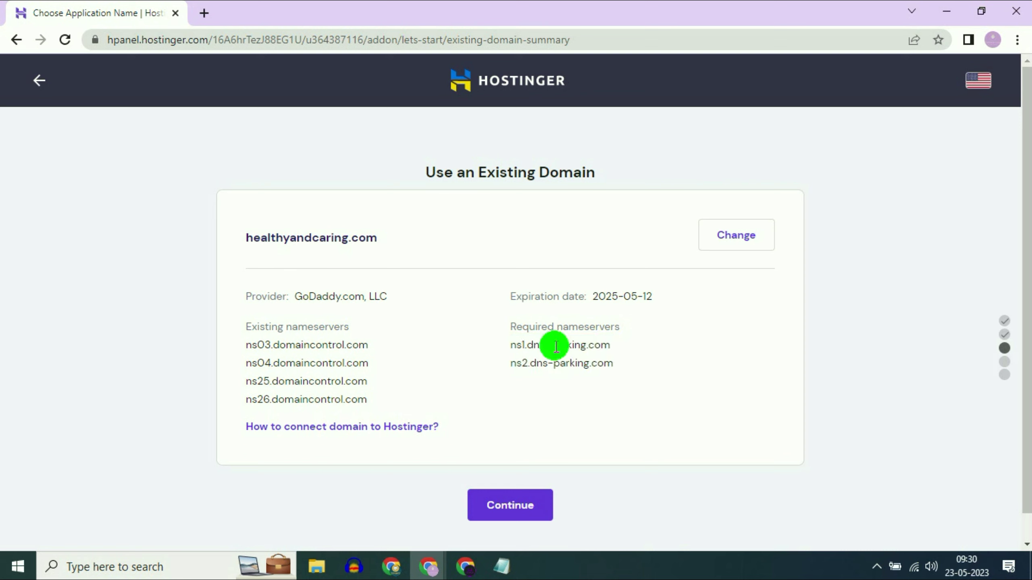
{"action": "triple_click", "coordinate": [556, 346]}
{"action": "right_click", "coordinate": [555, 346]}
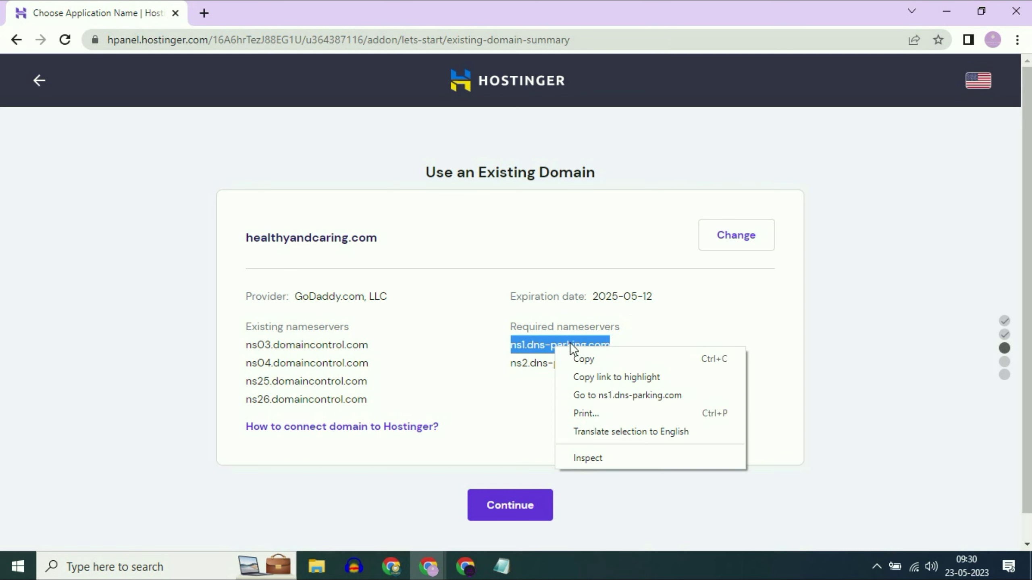
{"action": "left_click", "coordinate": [585, 363]}
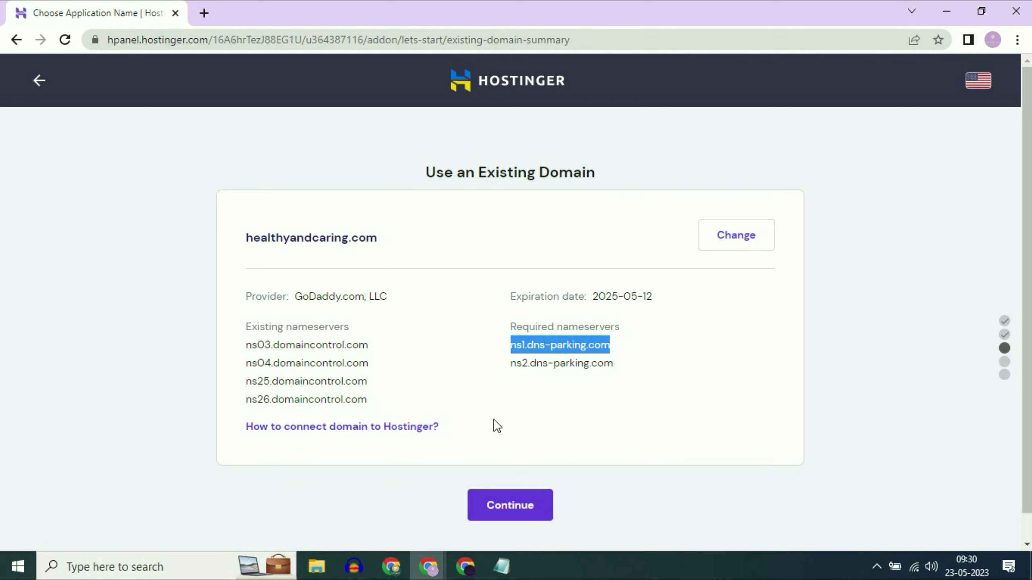
{"action": "left_click", "coordinate": [396, 569]}
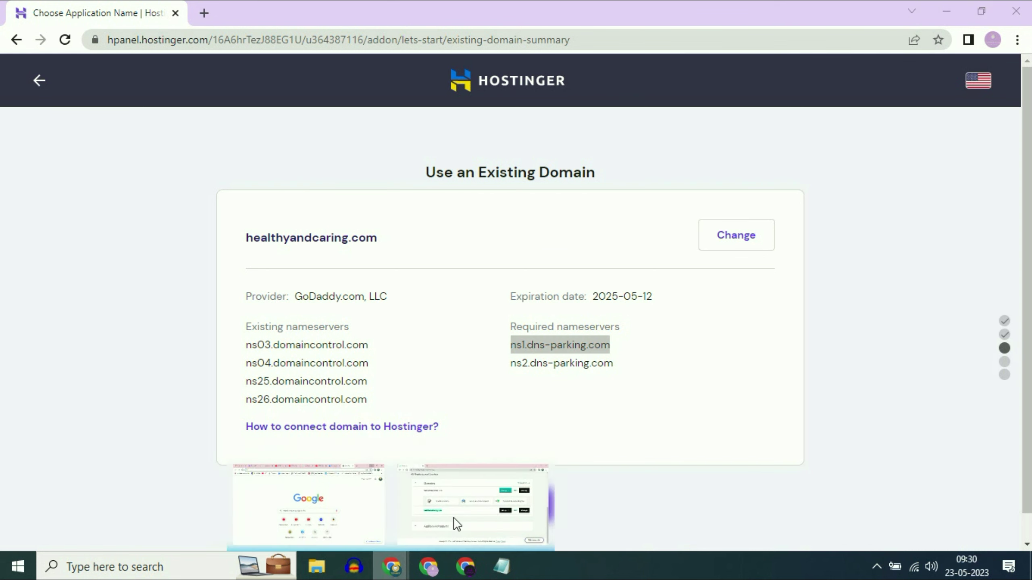
- Open GoDaddy DNS settings for healthyandcaring.com and scroll to its four domaincontrol.com nameservers
{"action": "left_click", "coordinate": [453, 518]}
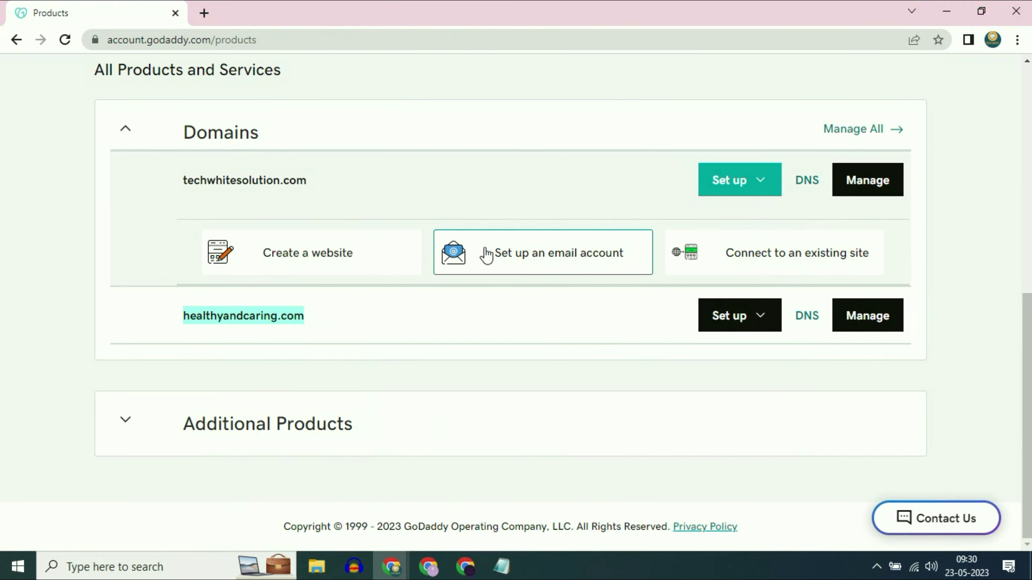
{"action": "left_click", "coordinate": [390, 334]}
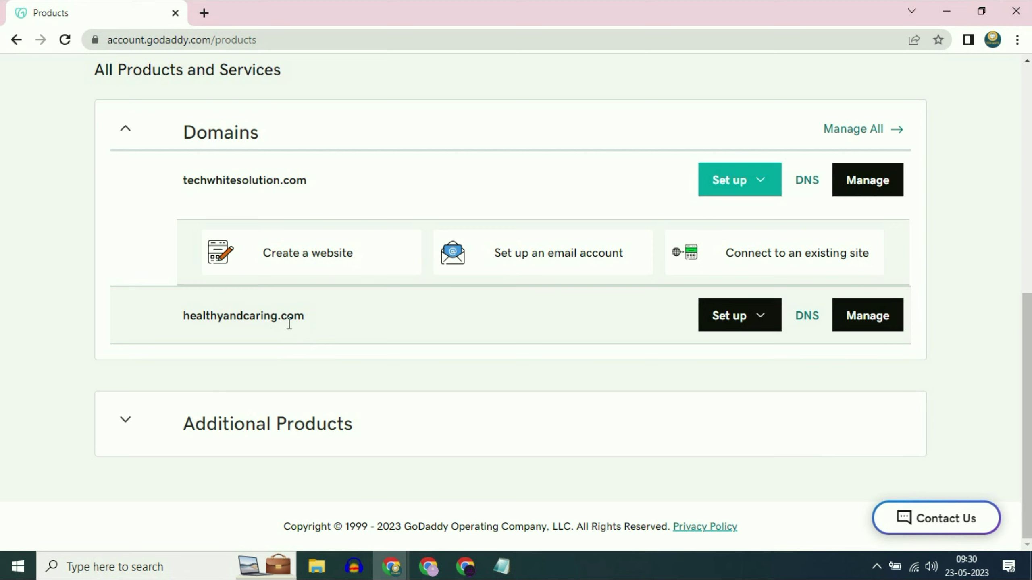
{"action": "left_click", "coordinate": [807, 321]}
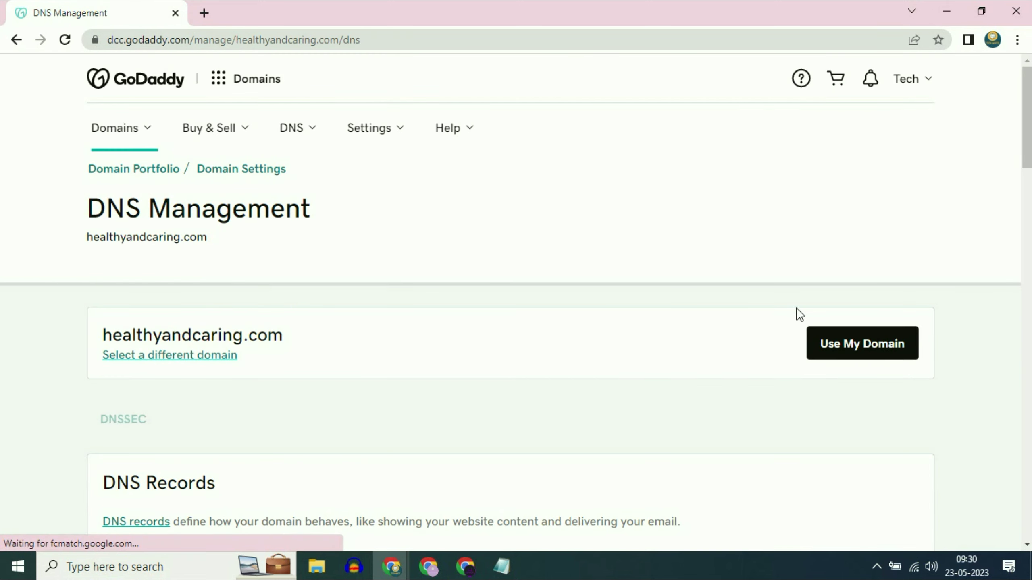
{"action": "scroll", "coordinate": [519, 231], "scroll_direction": "down", "scroll_amount": 5}
{"action": "scroll", "coordinate": [518, 229], "scroll_direction": "down", "scroll_amount": 15}
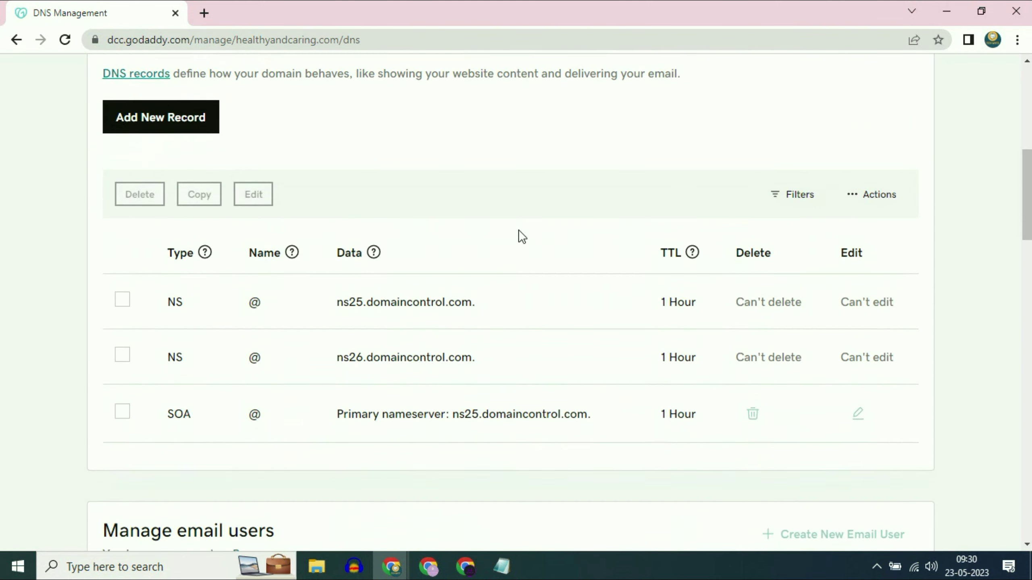
{"action": "scroll", "coordinate": [518, 230], "scroll_direction": "down", "scroll_amount": 3}
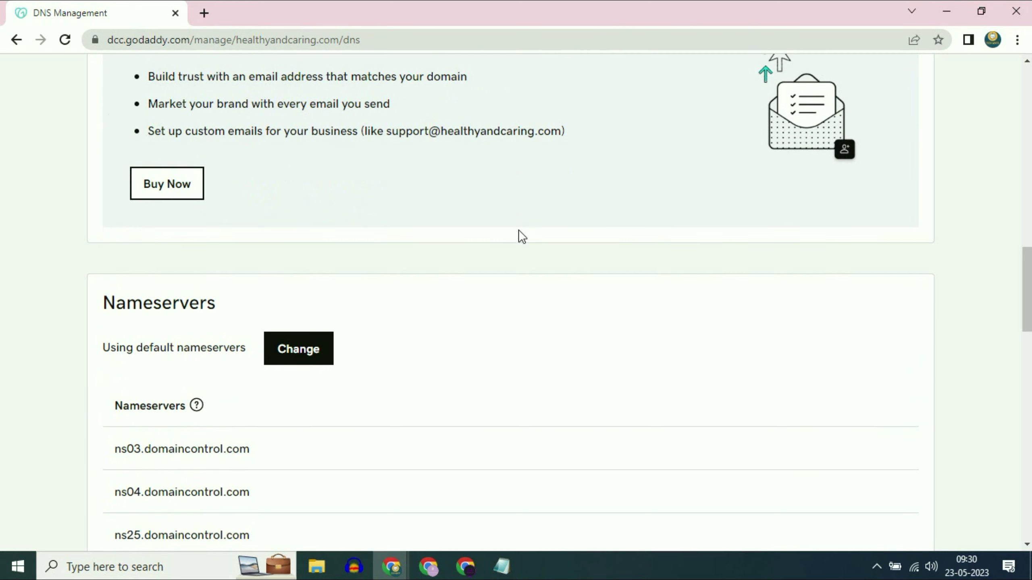
{"action": "left_click_drag", "start_coordinate": [104, 303], "coordinate": [220, 306]}
{"action": "left_click", "coordinate": [395, 301]}
{"action": "scroll", "coordinate": [377, 295], "scroll_direction": "down", "scroll_amount": 2}
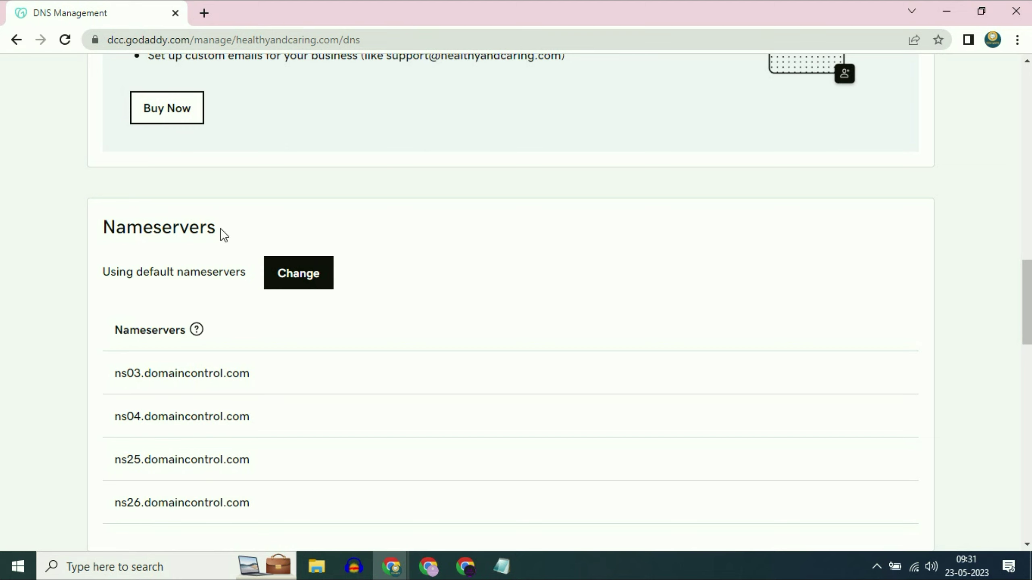
- Choose to enter custom nameservers and paste ns1.dns-parking.com into the first field
{"action": "left_click", "coordinate": [294, 280]}
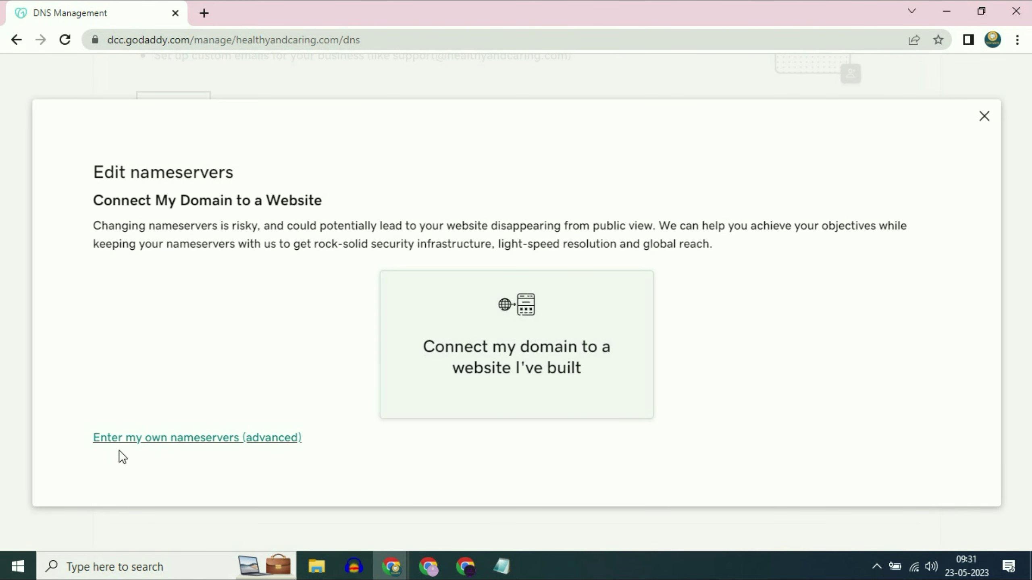
{"action": "left_click", "coordinate": [220, 438]}
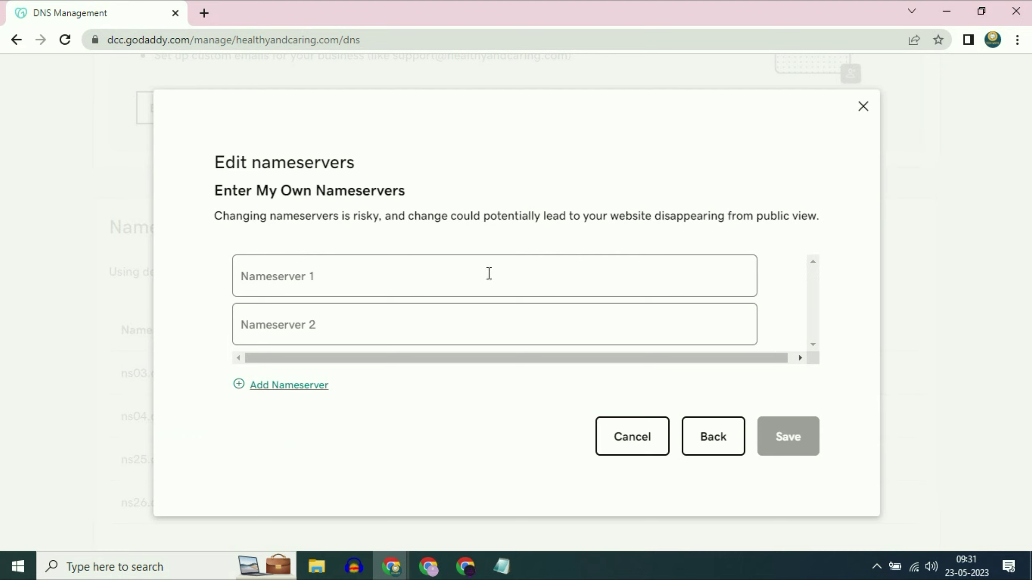
{"action": "left_click", "coordinate": [278, 280]}
{"action": "right_click", "coordinate": [278, 281]}
{"action": "left_click", "coordinate": [333, 403]}
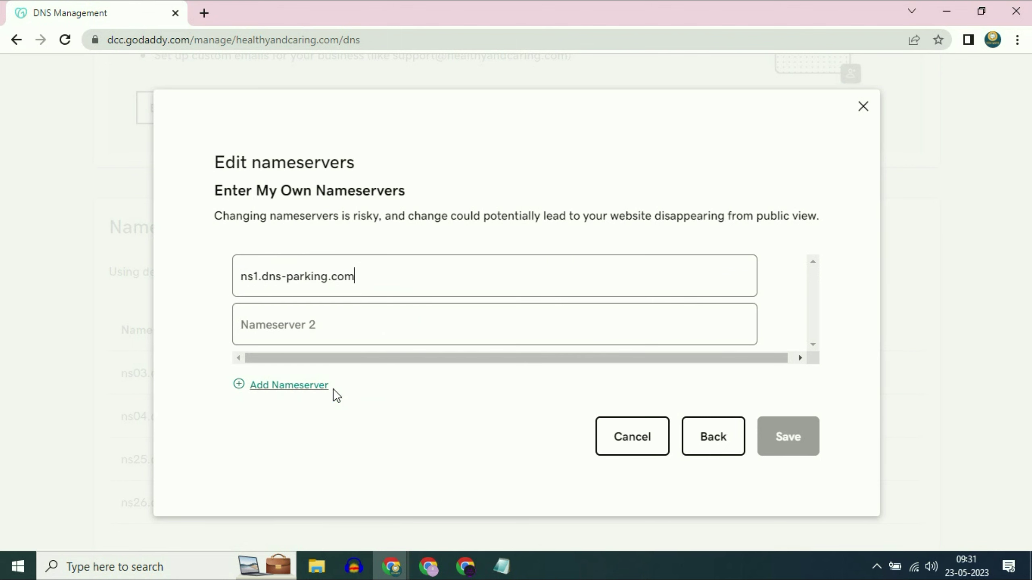
- Copy the second required nameserver, ns2.dns-parking.com, from Hostinger's summary
{"action": "mouse_move", "coordinate": [428, 565]}
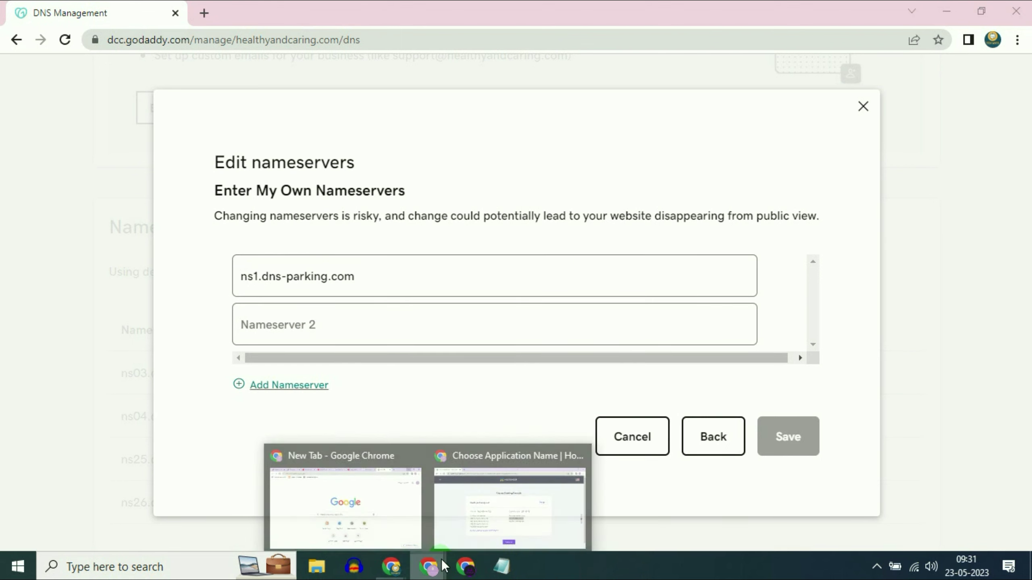
{"action": "left_click", "coordinate": [514, 494]}
{"action": "triple_click", "coordinate": [552, 364]}
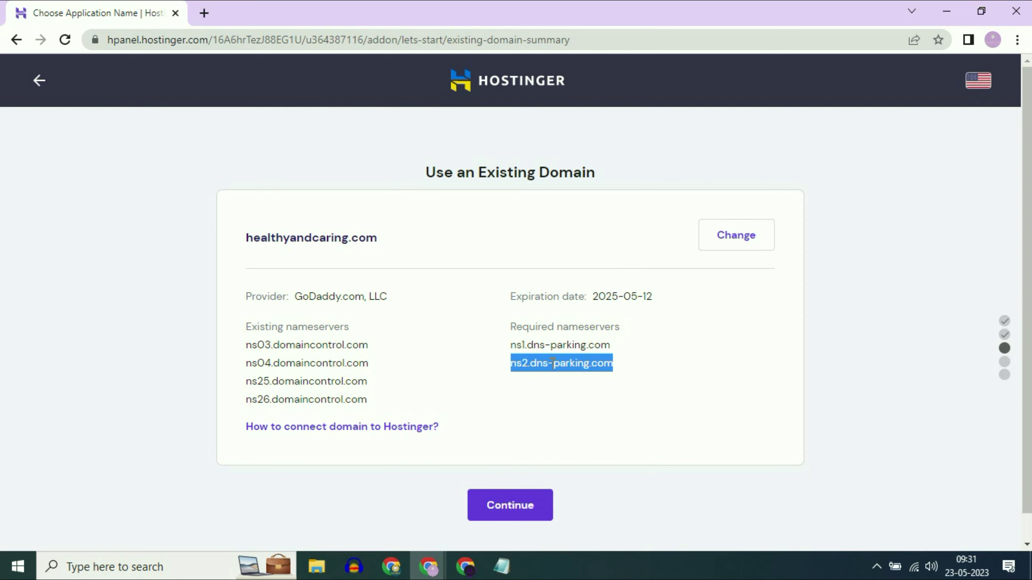
{"action": "right_click", "coordinate": [551, 364]}
{"action": "left_click", "coordinate": [582, 377]}
- Paste ns2.dns-parking.com into GoDaddy's second nameserver field and save
{"action": "mouse_move", "coordinate": [392, 566]}
{"action": "left_click", "coordinate": [446, 507]}
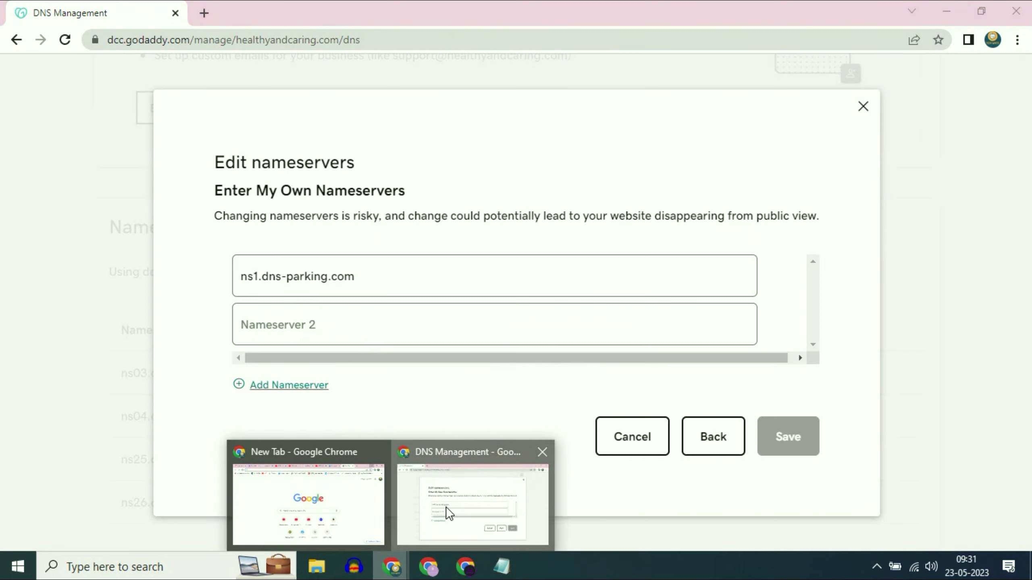
{"action": "left_click", "coordinate": [293, 325]}
{"action": "right_click", "coordinate": [292, 324]}
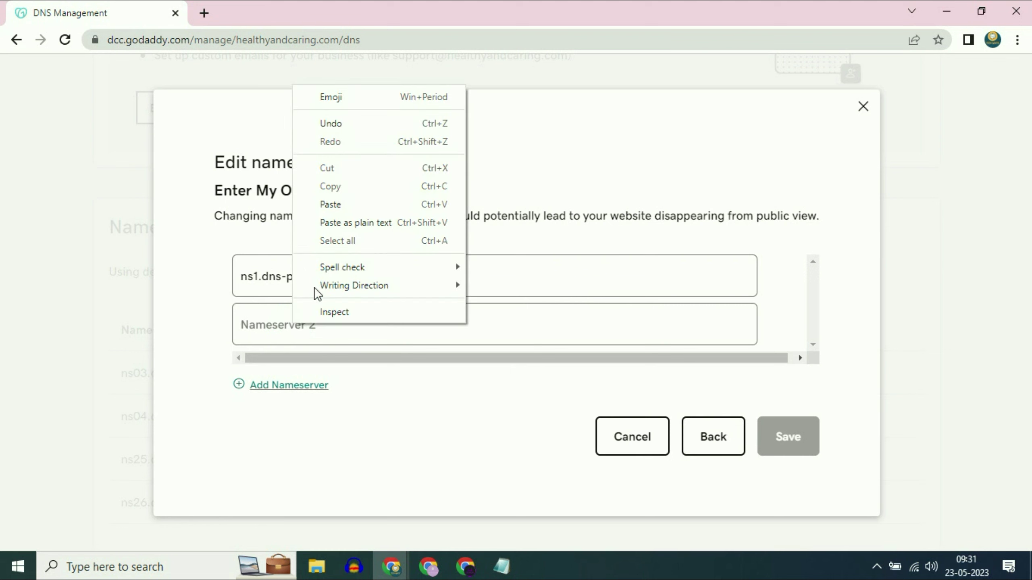
{"action": "left_click", "coordinate": [338, 208]}
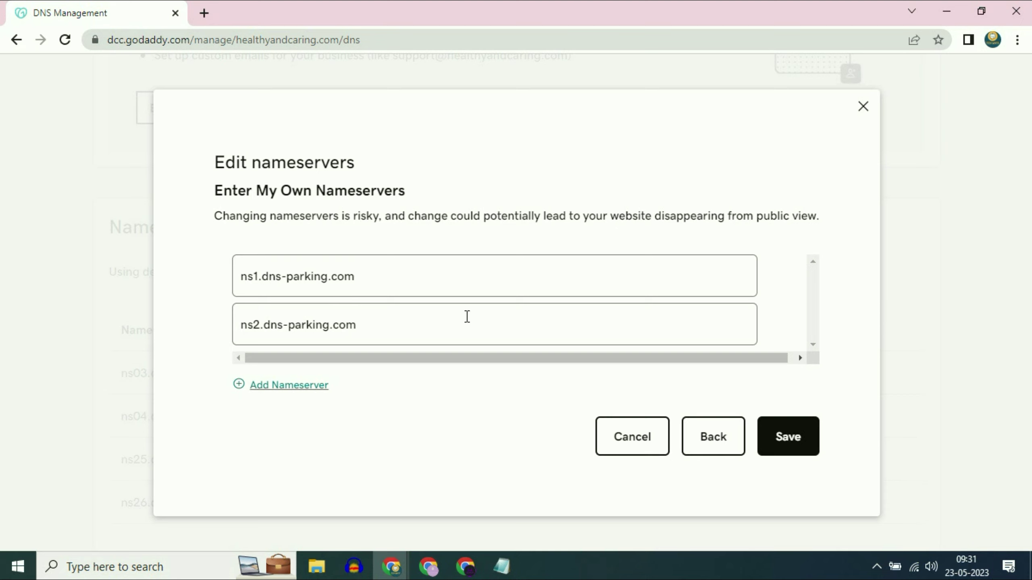
{"action": "left_click", "coordinate": [798, 455]}
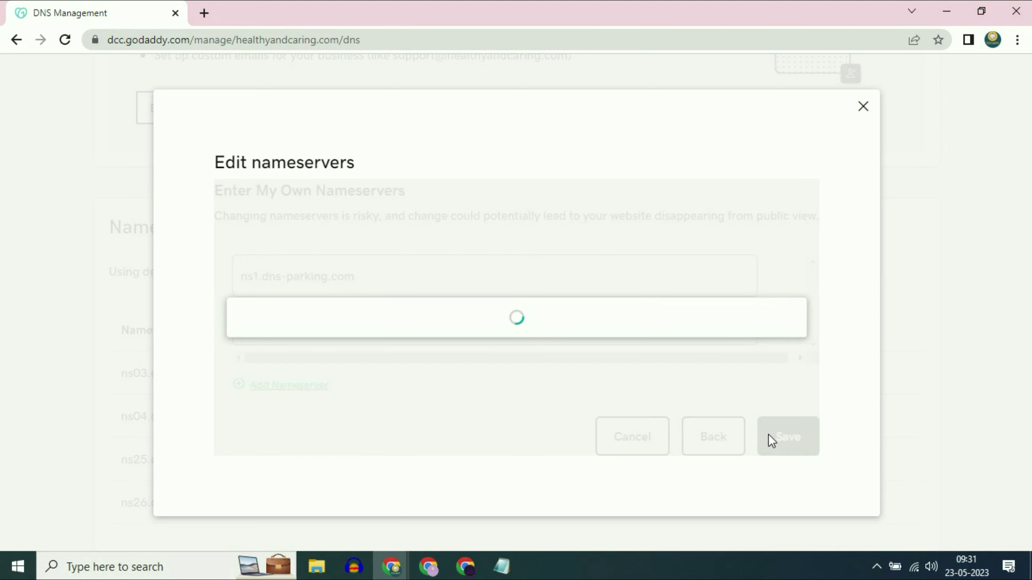
- Accept the nameserver-change risks, continue, and reload the DNS Management page
{"action": "left_click", "coordinate": [220, 356]}
{"action": "left_click", "coordinate": [262, 392]}
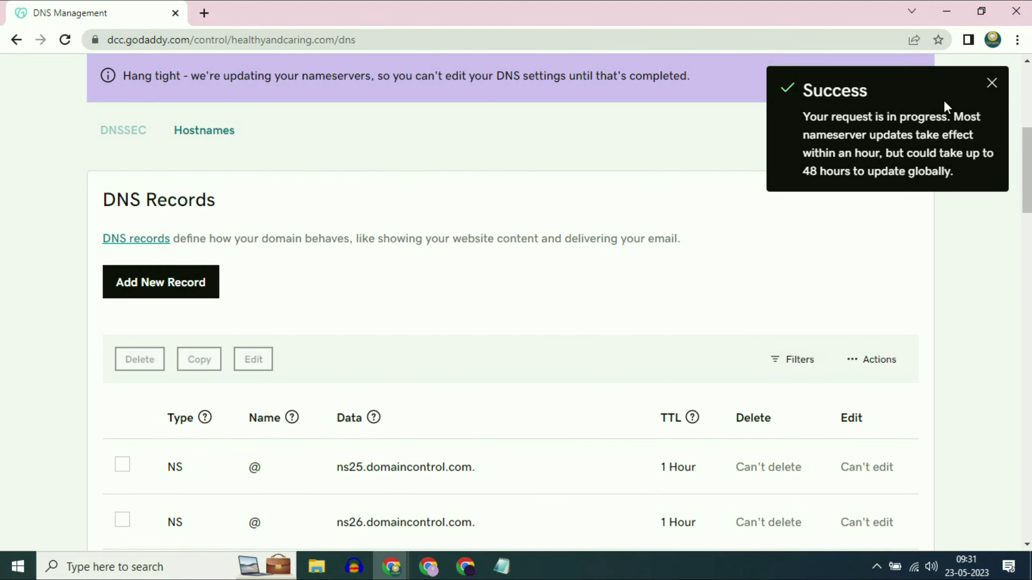
{"action": "scroll", "coordinate": [764, 262], "scroll_direction": "down", "scroll_amount": 3}
{"action": "scroll", "coordinate": [764, 262], "scroll_direction": "up", "scroll_amount": 8}
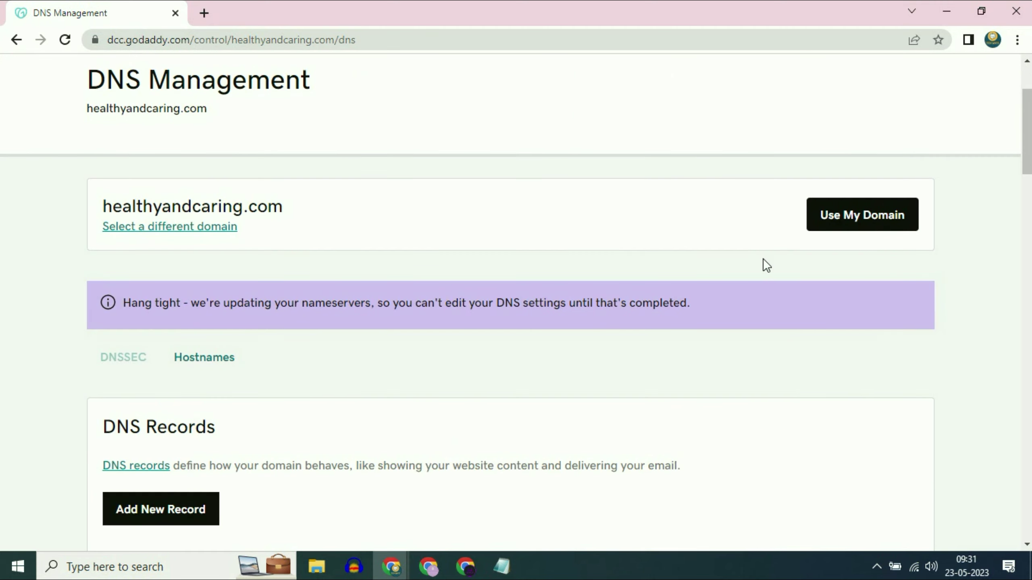
{"action": "left_click", "coordinate": [64, 44]}
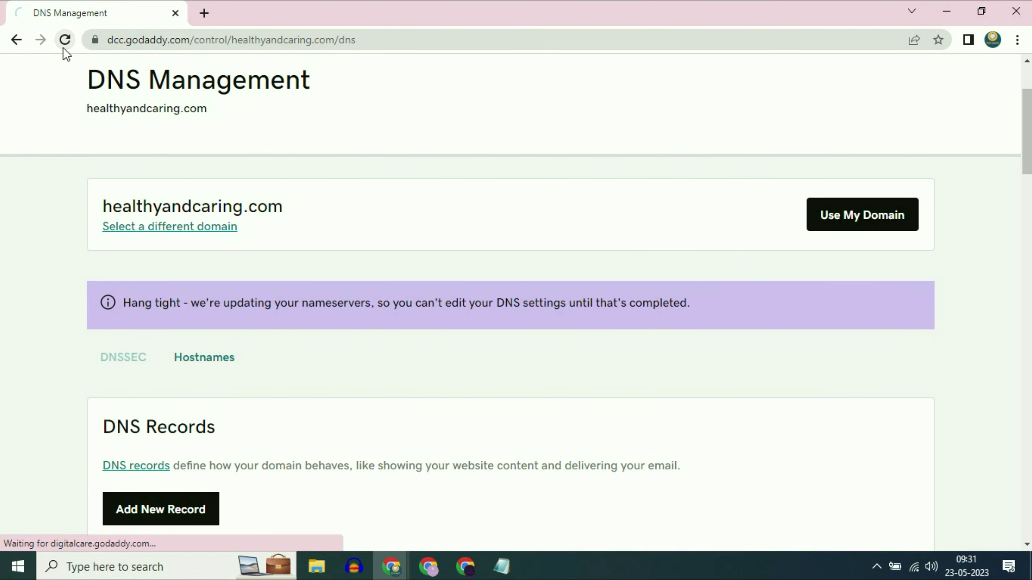
- Check that ns1.dns-parking.com and ns2.dns-parking.com now appear under Nameservers
{"action": "scroll", "coordinate": [367, 162], "scroll_direction": "down", "scroll_amount": 10}
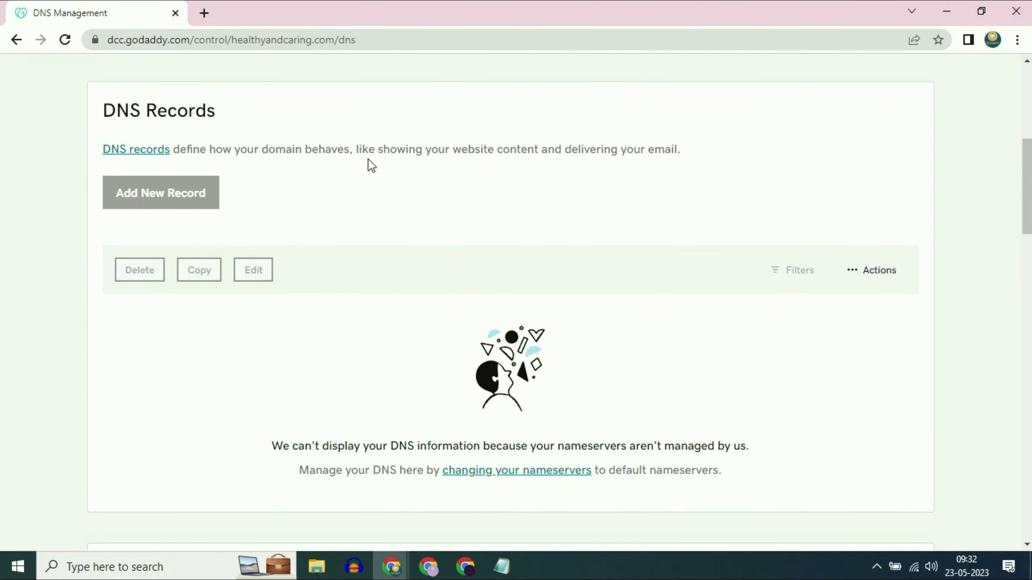
{"action": "scroll", "coordinate": [370, 159], "scroll_direction": "down", "scroll_amount": 8}
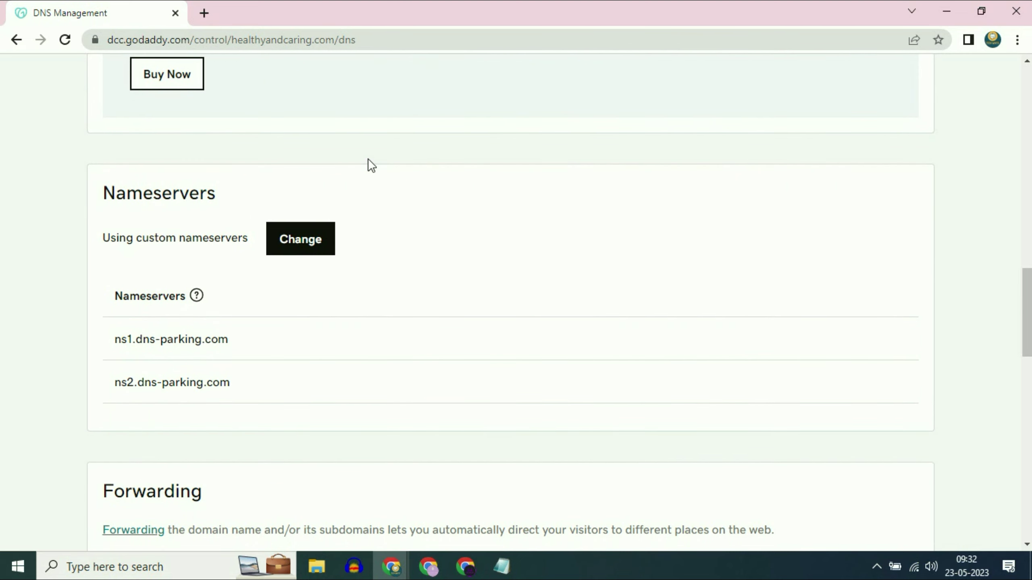
{"action": "left_click_drag", "start_coordinate": [108, 199], "coordinate": [426, 208]}
{"action": "left_click", "coordinate": [426, 208]}
{"action": "scroll", "coordinate": [323, 317], "scroll_direction": "down", "scroll_amount": 2}
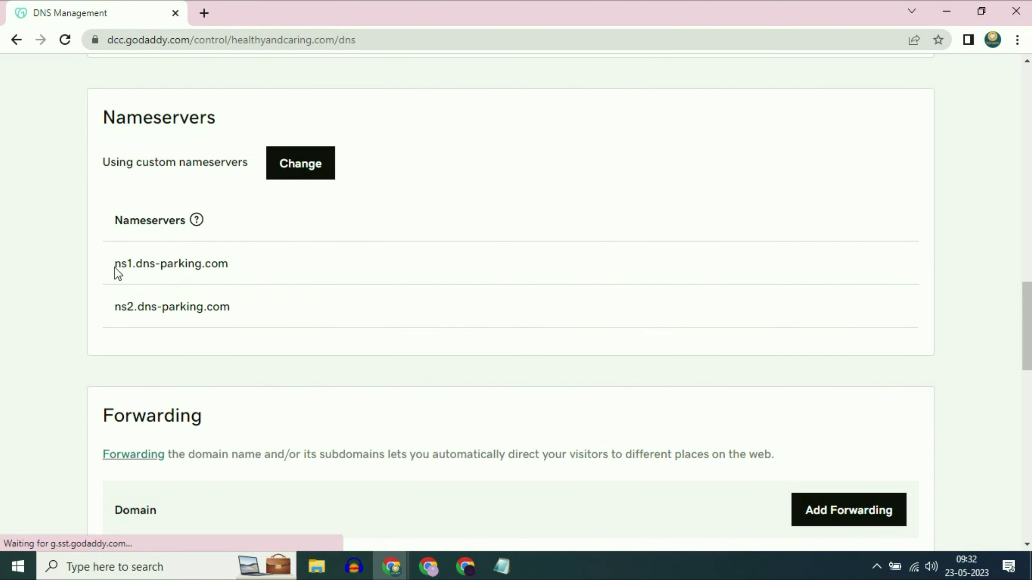
{"action": "left_click_drag", "start_coordinate": [115, 264], "coordinate": [256, 290]}
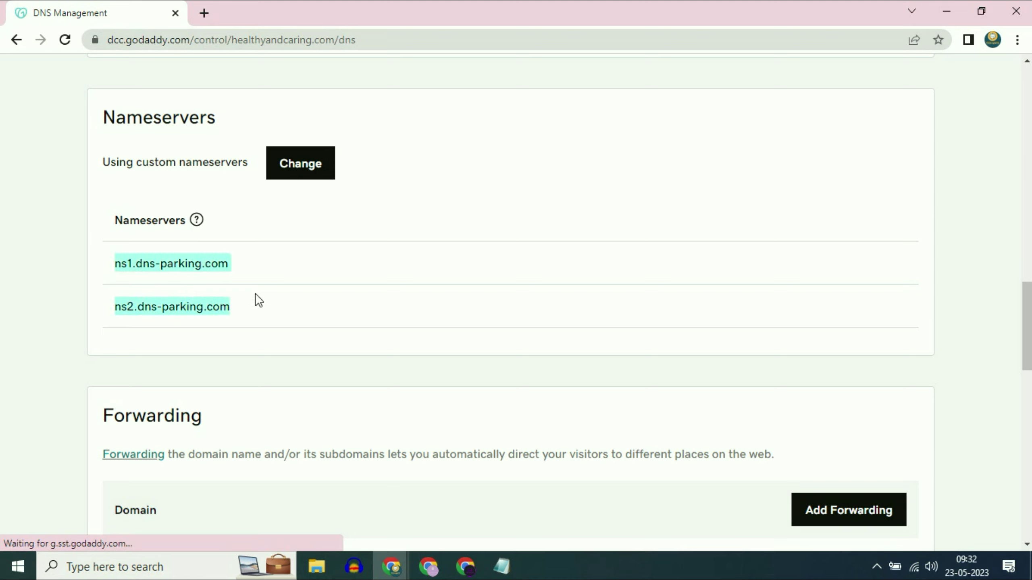
{"action": "left_click", "coordinate": [320, 267]}
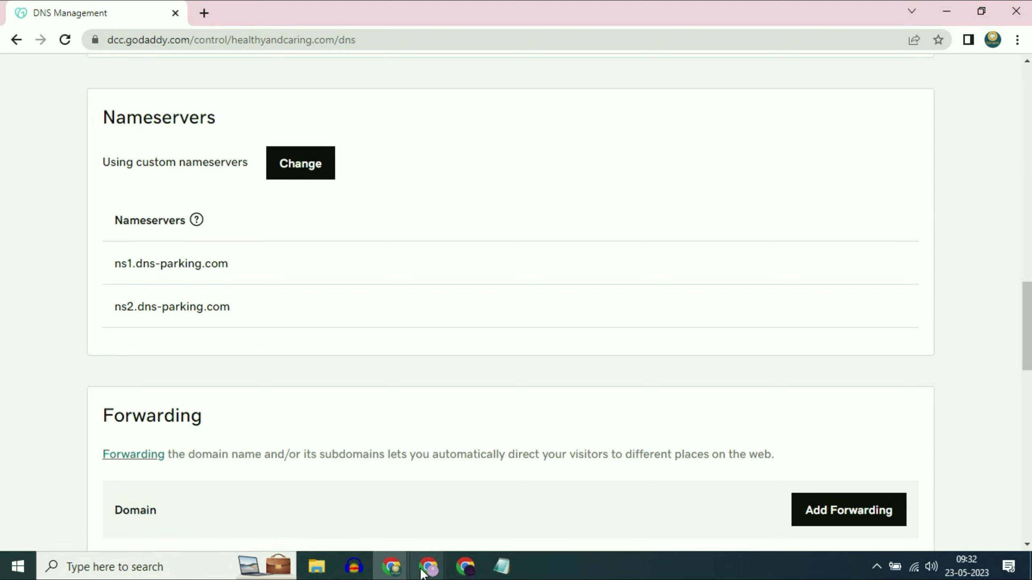
- Continue past Hostinger's healthyandcaring.com summary to the You're almost there! page
{"action": "mouse_move", "coordinate": [429, 566]}
{"action": "left_click", "coordinate": [499, 508]}
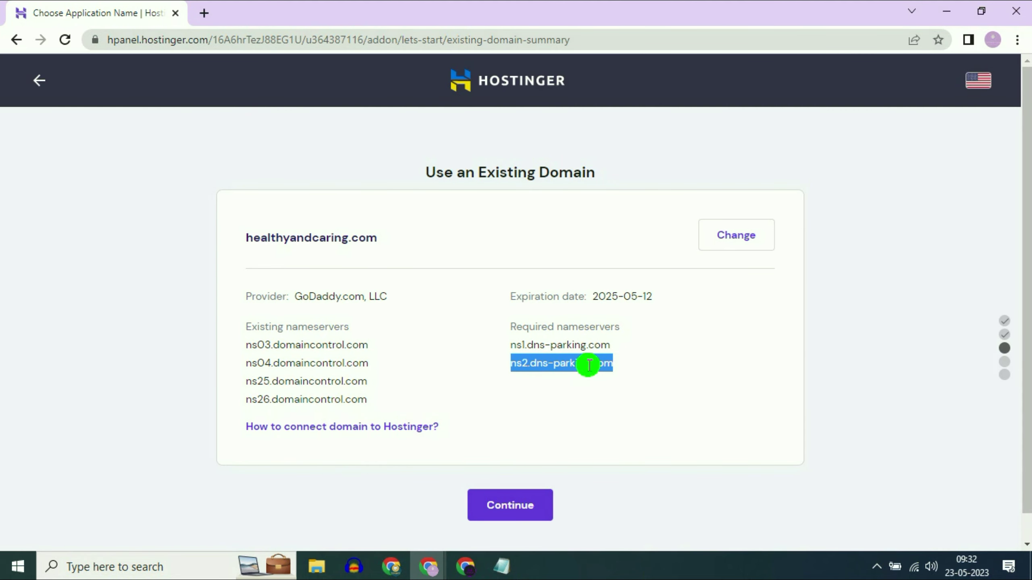
{"action": "left_click", "coordinate": [519, 346]}
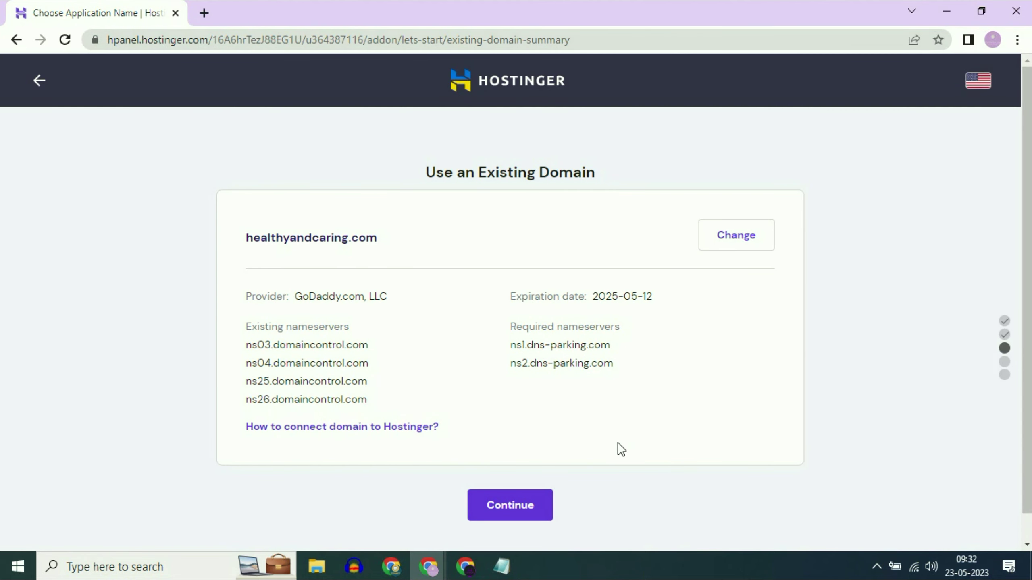
{"action": "left_click", "coordinate": [528, 505]}
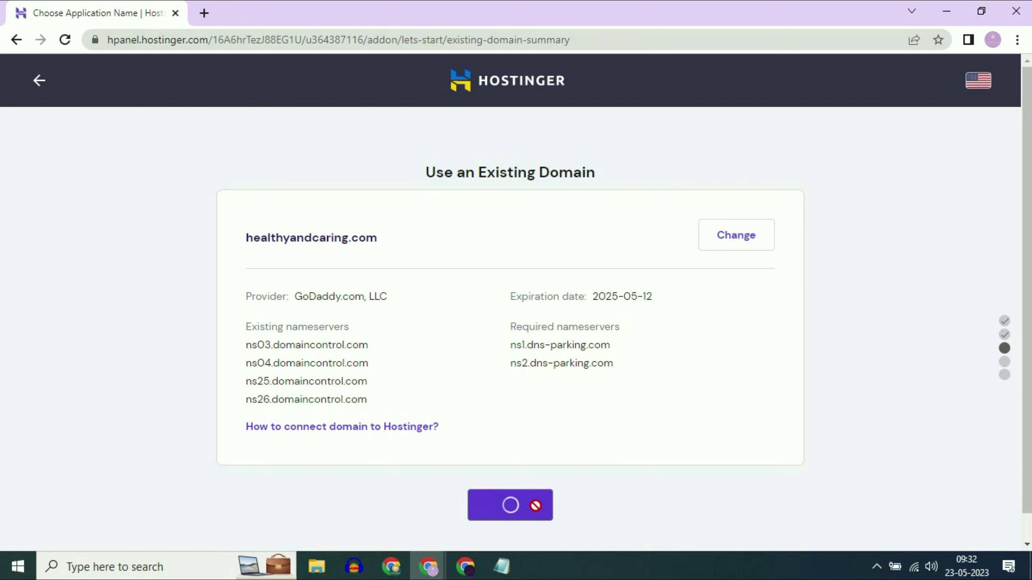
{"action": "left_click_drag", "start_coordinate": [433, 215], "coordinate": [595, 216]}
{"action": "left_click", "coordinate": [560, 233]}
{"action": "scroll", "coordinate": [496, 244], "scroll_direction": "down", "scroll_amount": 2}
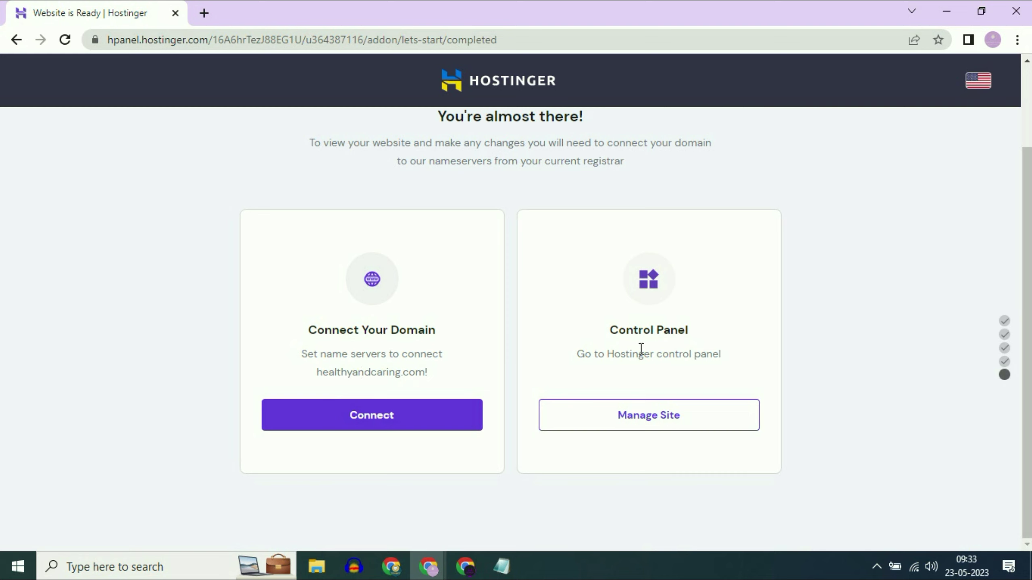
- Open the healthyandcaring.com hosting dashboard via Manage Site under Control Panel
{"action": "left_click", "coordinate": [647, 422]}
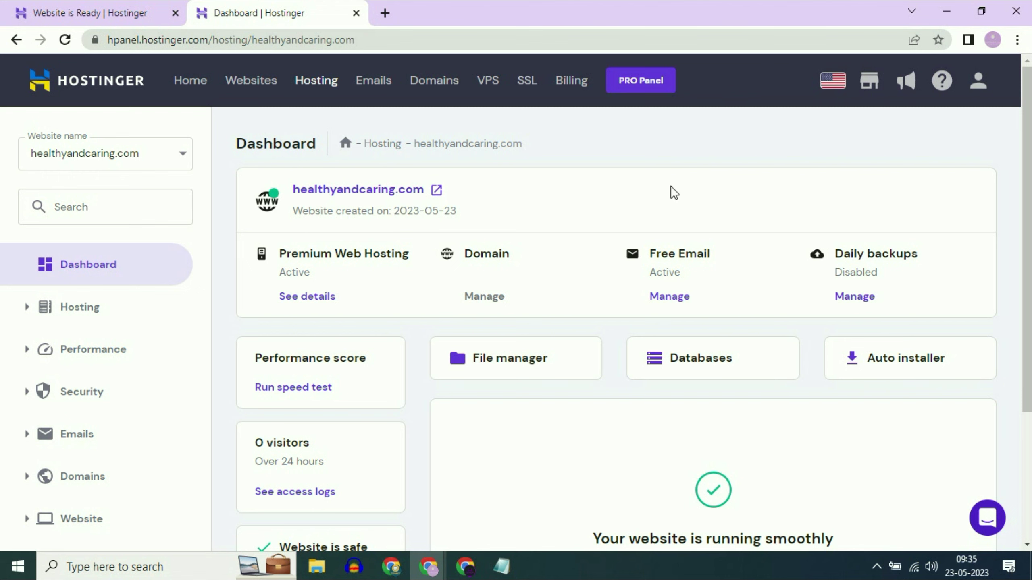
{"action": "left_click", "coordinate": [396, 191]}
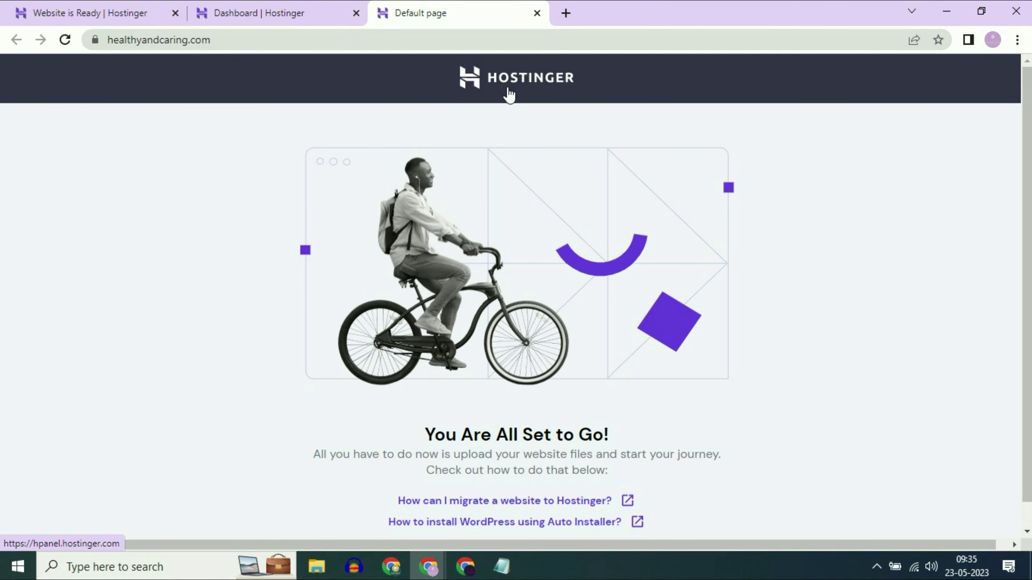
{"action": "scroll", "coordinate": [594, 286], "scroll_direction": "down", "scroll_amount": 1}
{"action": "scroll", "coordinate": [593, 284], "scroll_direction": "up", "scroll_amount": 1}
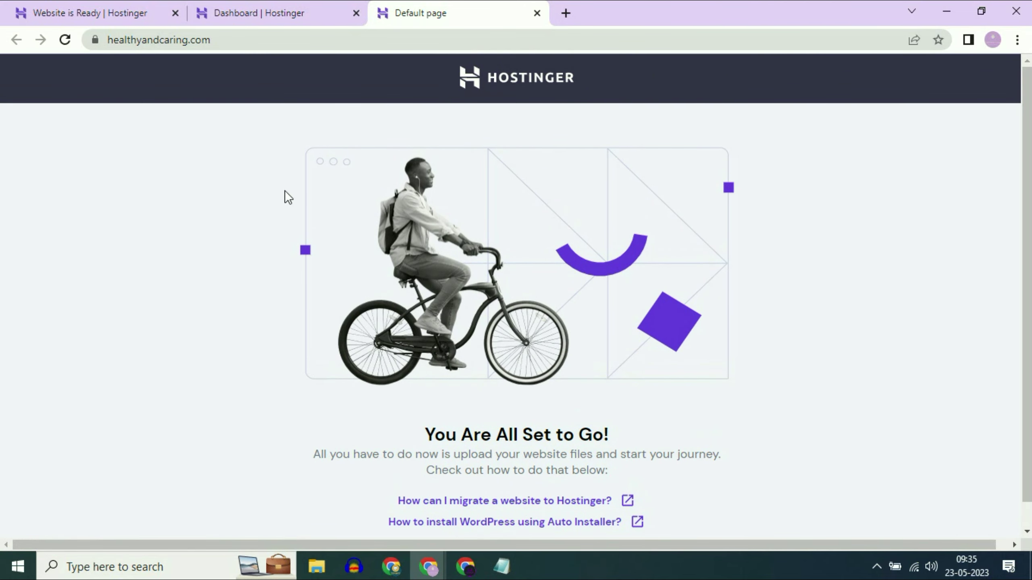
{"action": "left_click", "coordinate": [536, 14]}
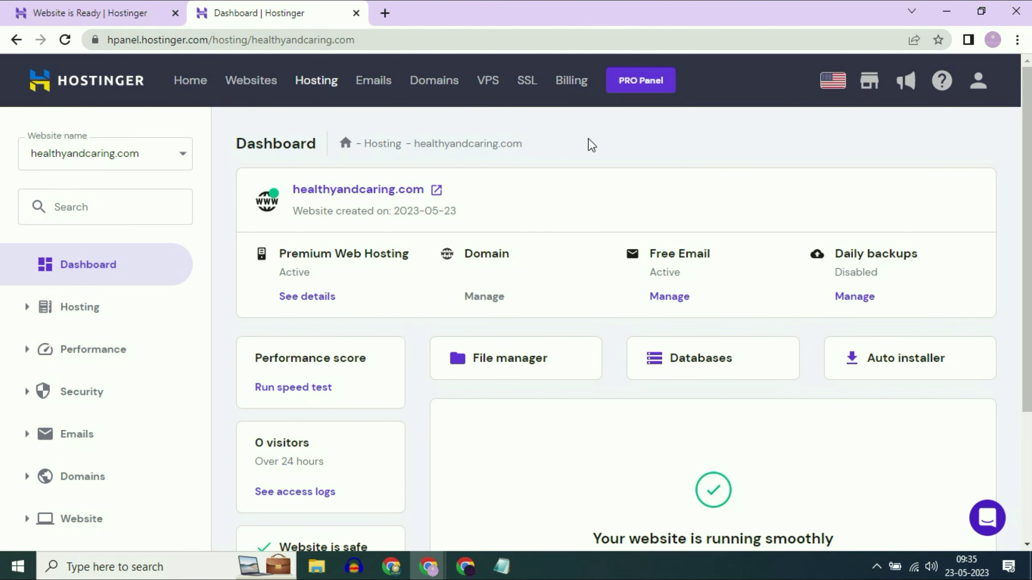